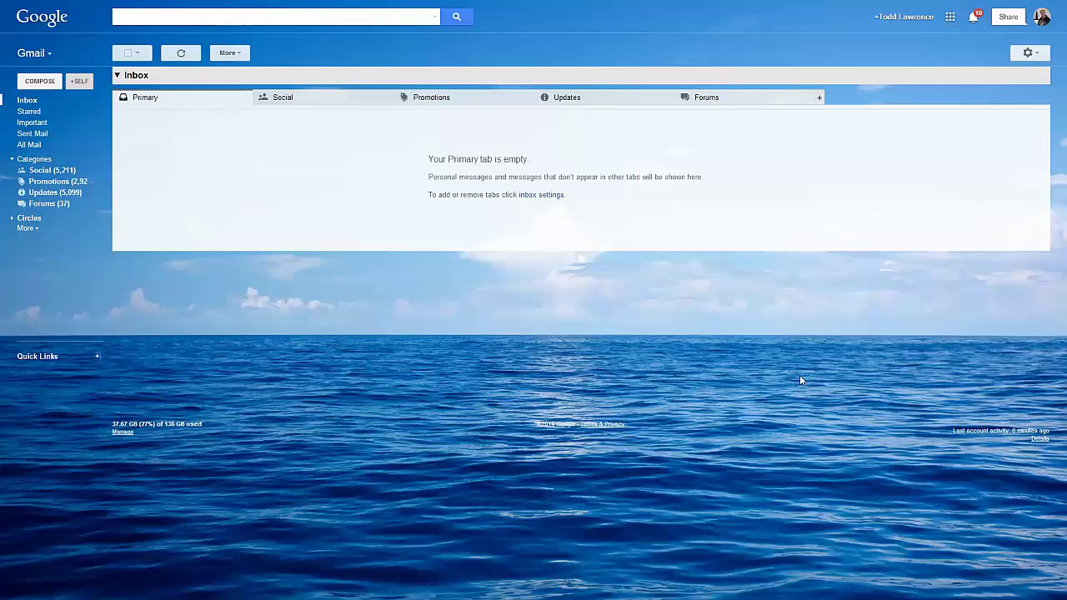
Browse the Social, Promotions, Updates and Forums categories, returning to the empty Primary category.
left_click(295, 101)
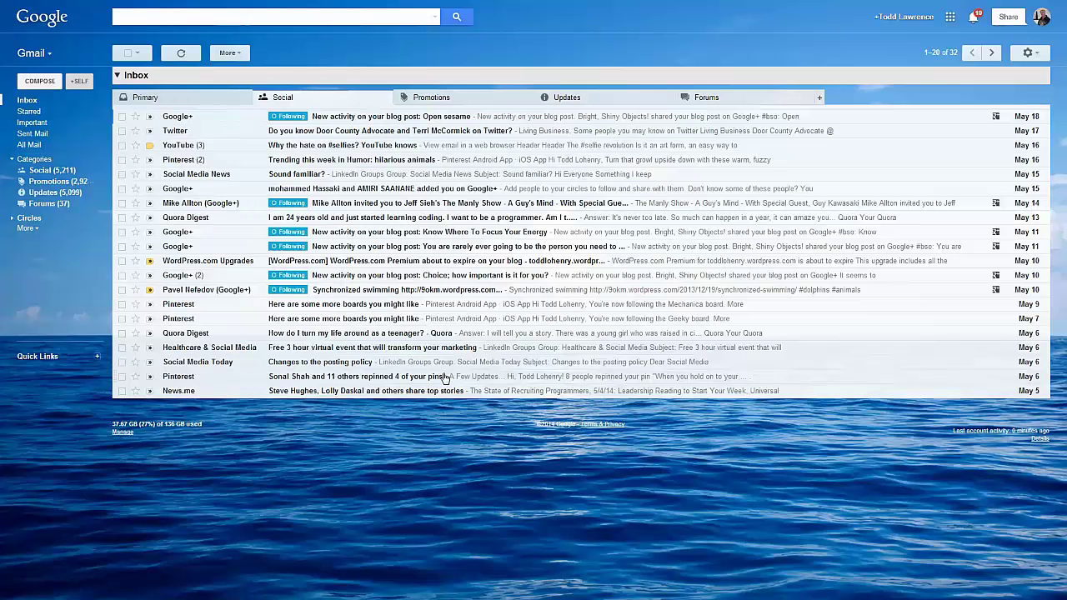
left_click(457, 103)
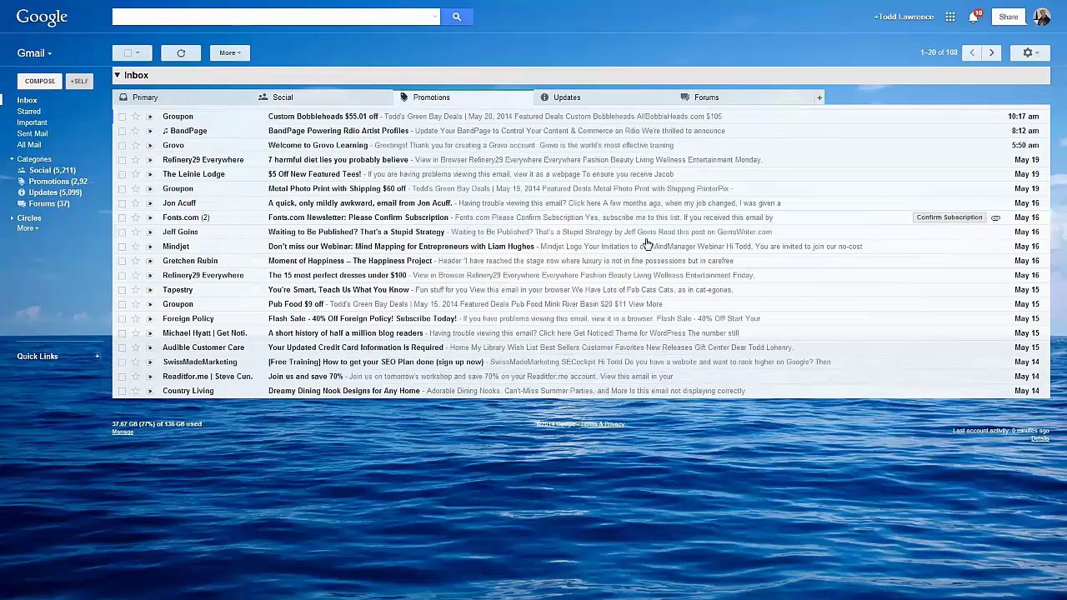
left_click(611, 99)
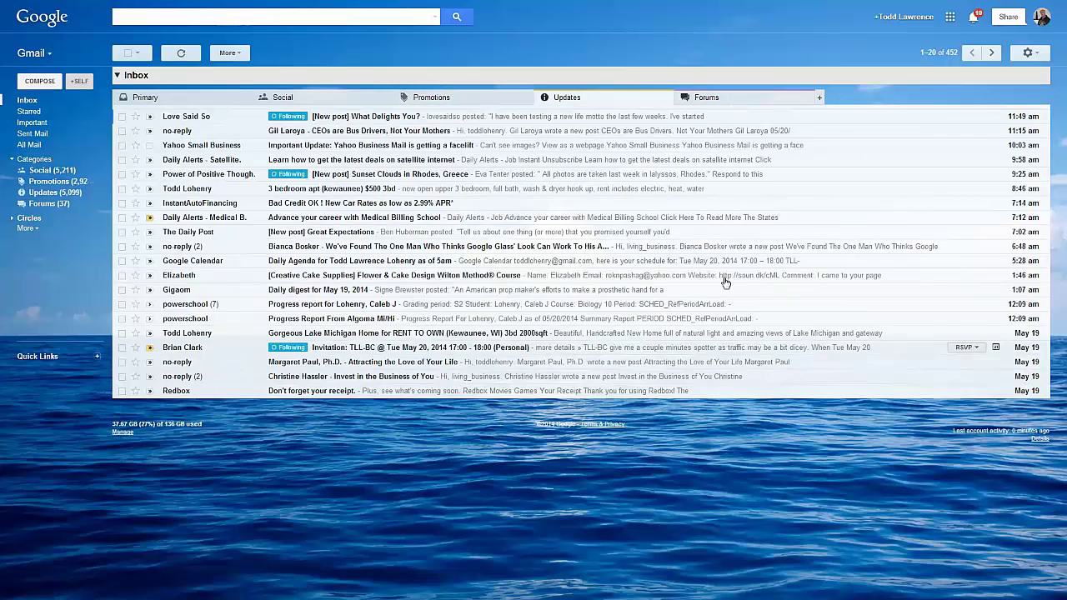
left_click(206, 100)
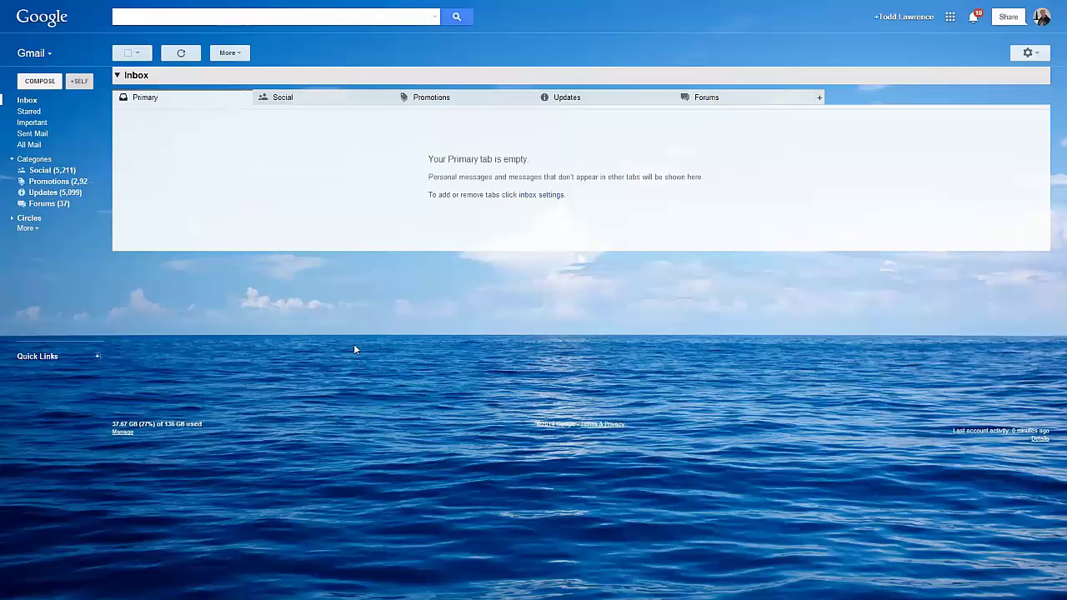
left_click(454, 102)
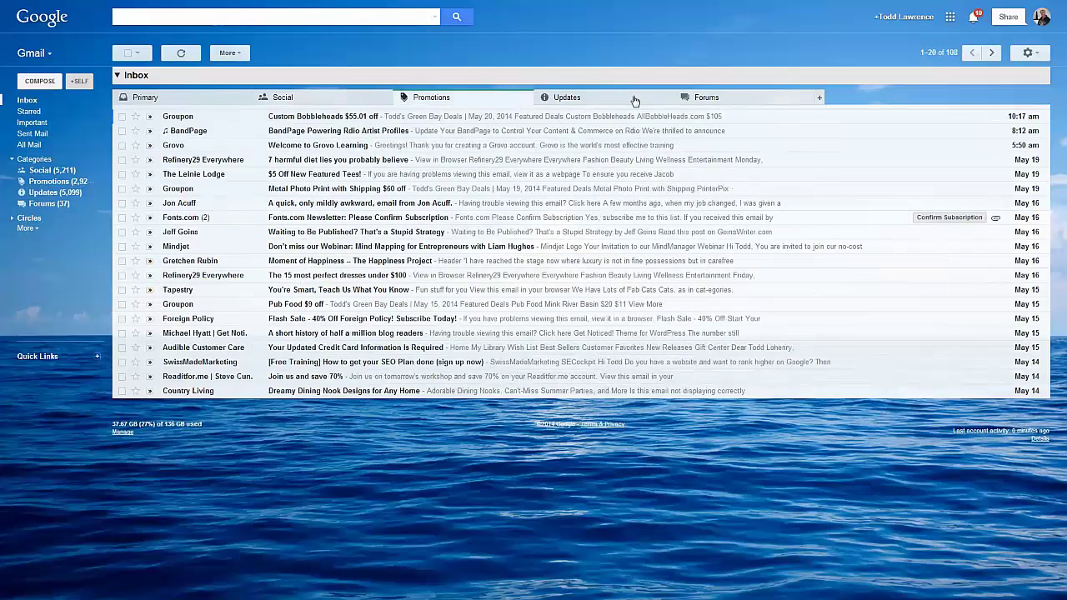
left_click(638, 97)
left_click(733, 100)
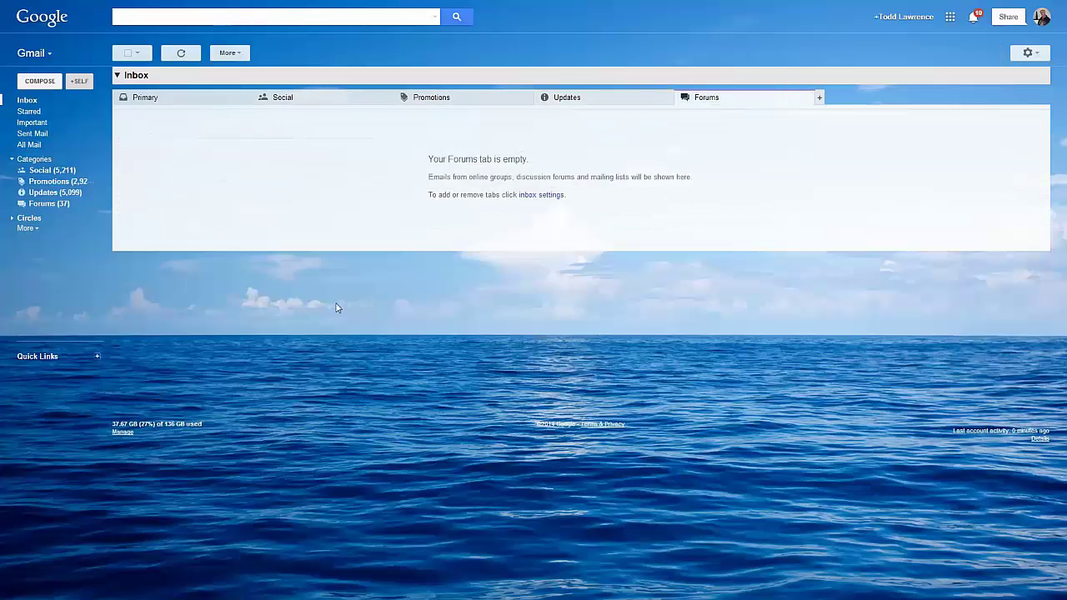
left_click(215, 98)
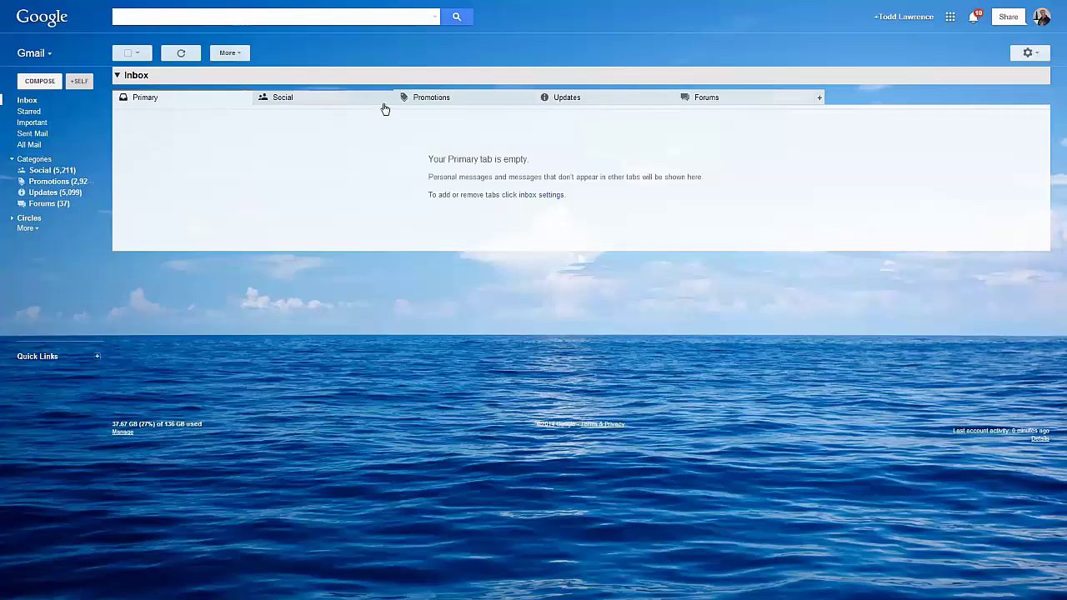
Move the Love Said So email from Updates to Primary, including future messages, and view Primary.
left_click(578, 100)
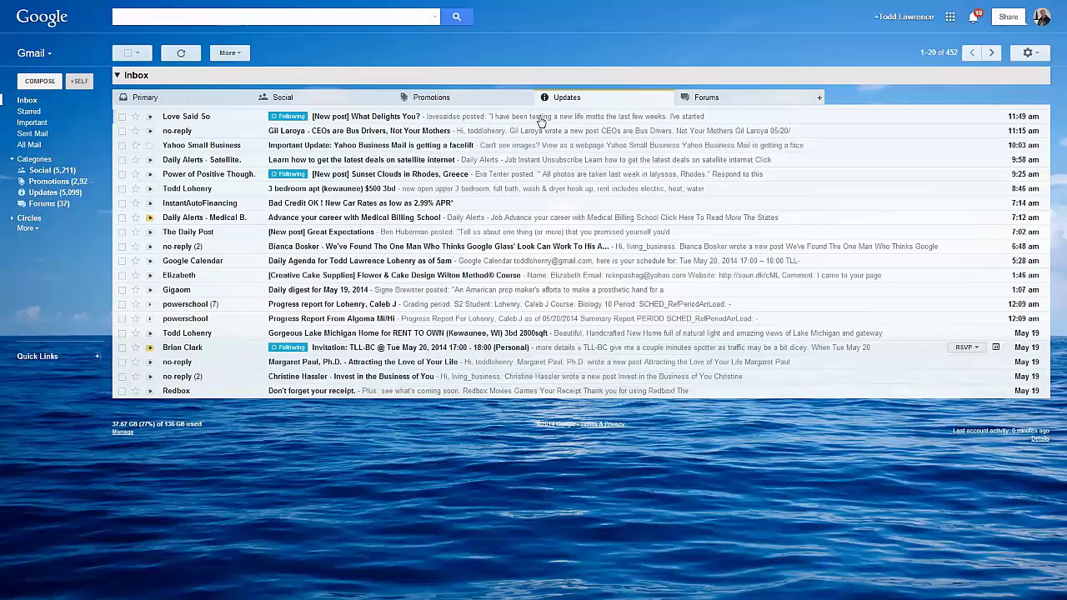
left_click_drag(510, 122, 208, 96)
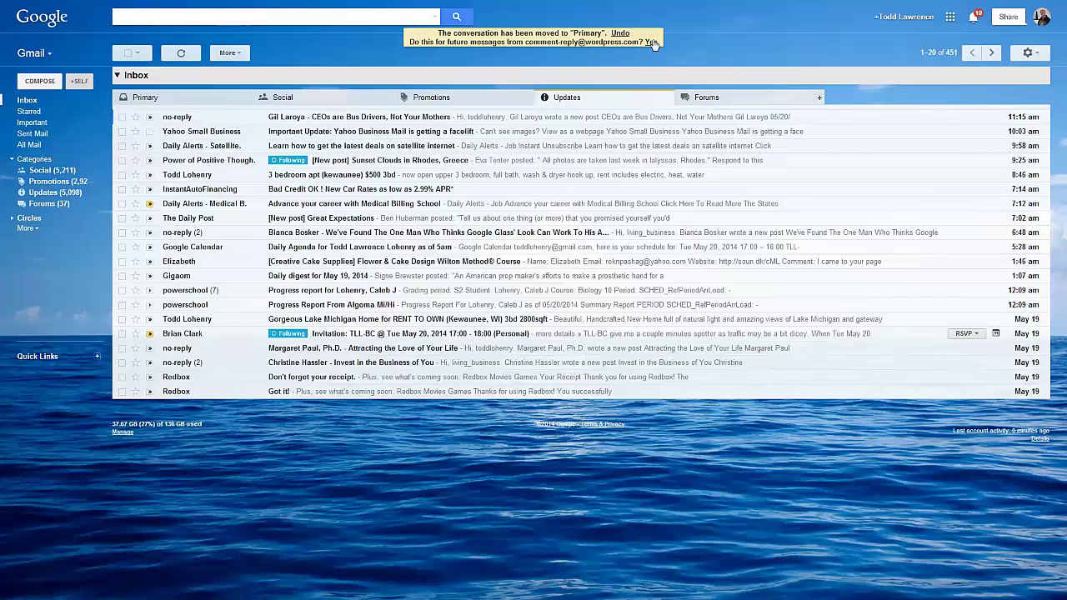
left_click(618, 34)
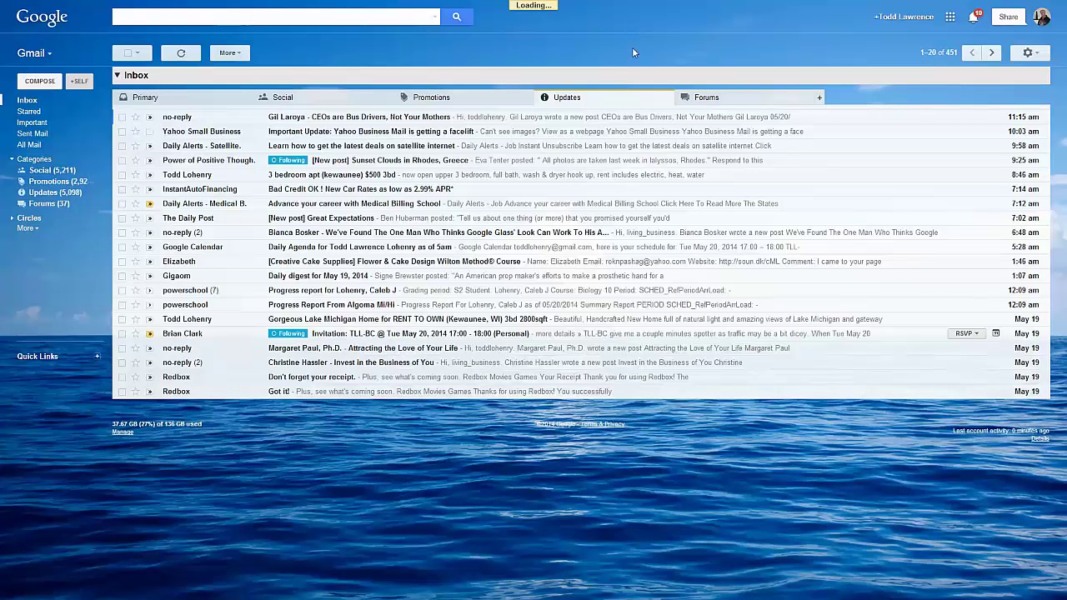
left_click(207, 108)
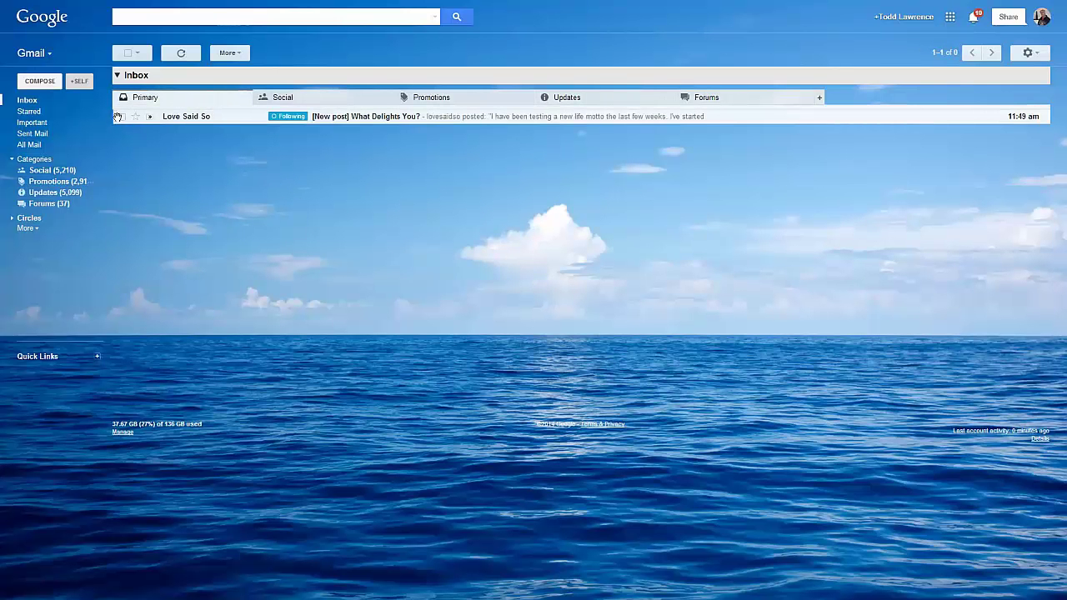
Return the Love Said So email and its sender's future mail to Updates, then show the Google apps list.
left_click_drag(159, 123, 586, 96)
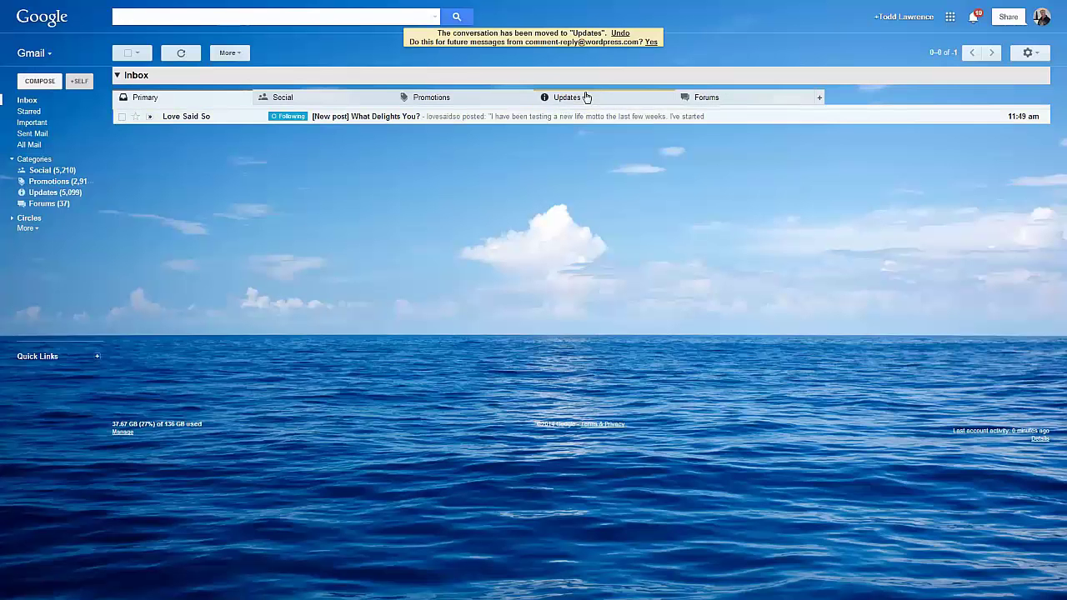
left_click(651, 42)
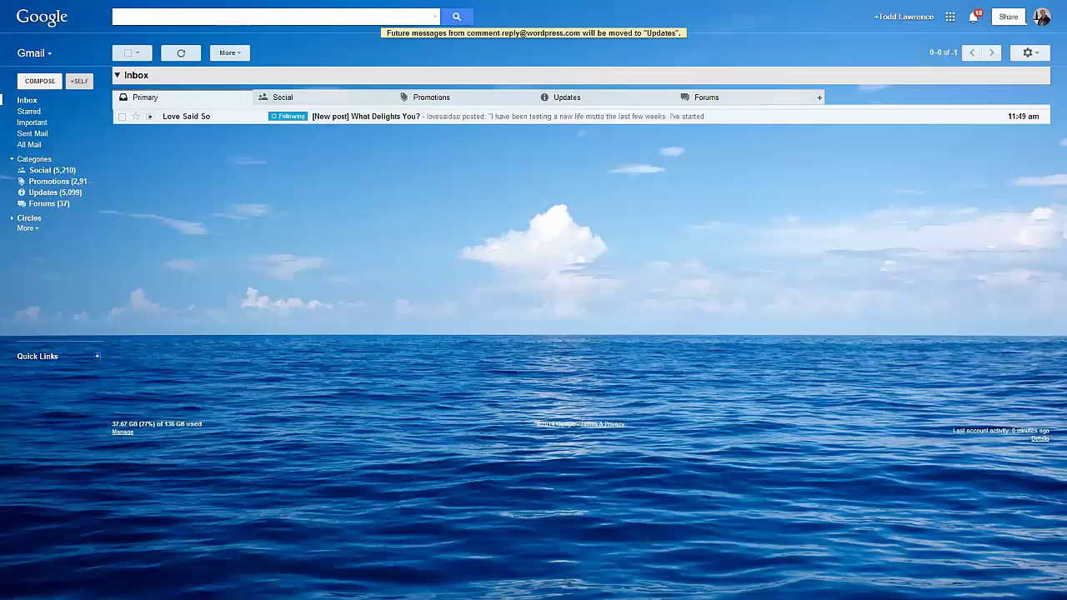
left_click(949, 17)
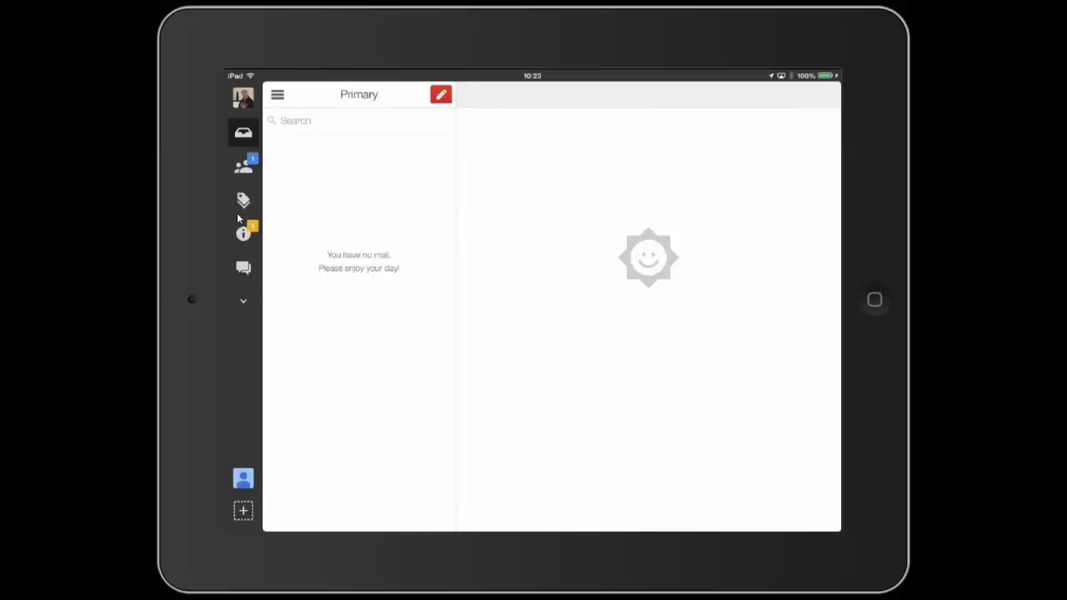
On the iPad, view the Social category, then go back to the Primary inbox.
left_click(243, 168)
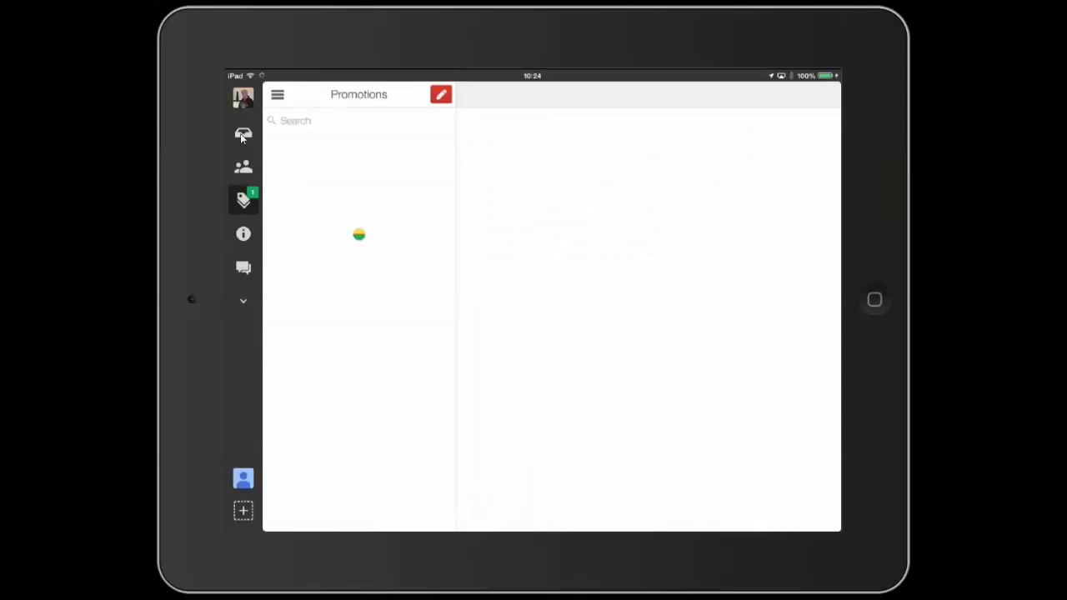
left_click(242, 135)
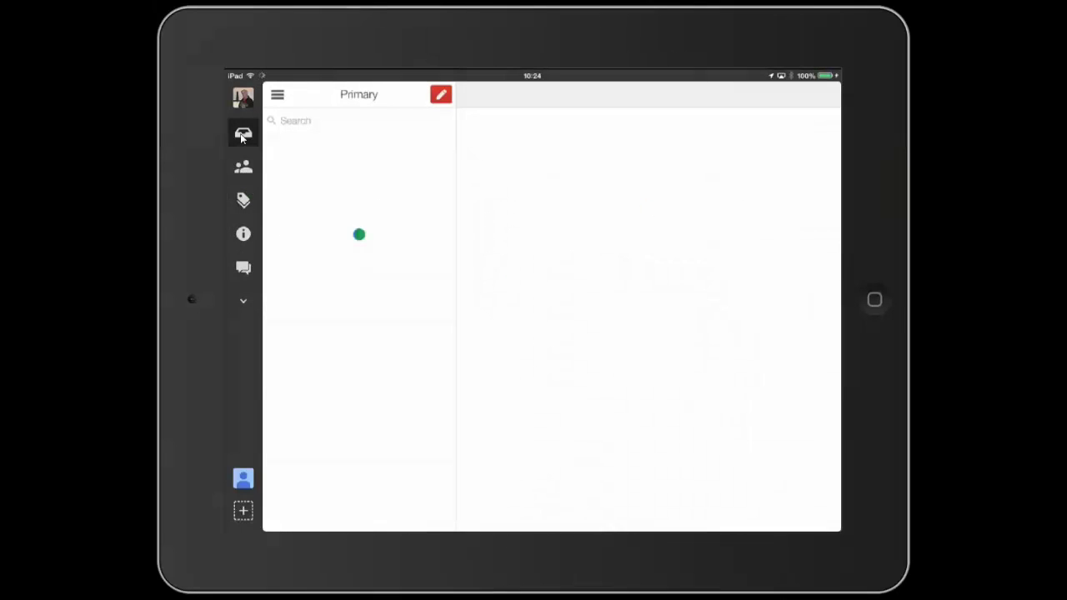